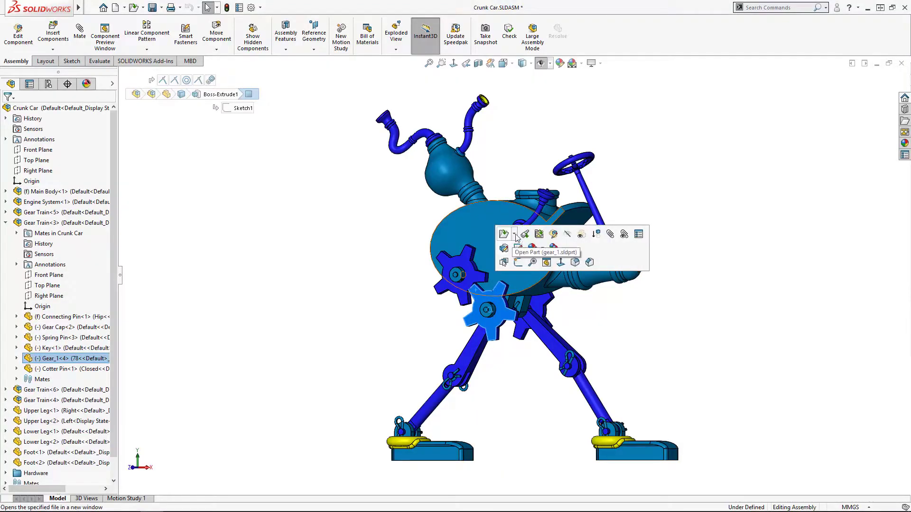
- Open Gear_1's configurations, setting Gear Train<5> to 'small' and Gear Train<3> to 'big'
{"action": "left_click", "coordinate": [515, 234]}
{"action": "left_click", "coordinate": [507, 257]}
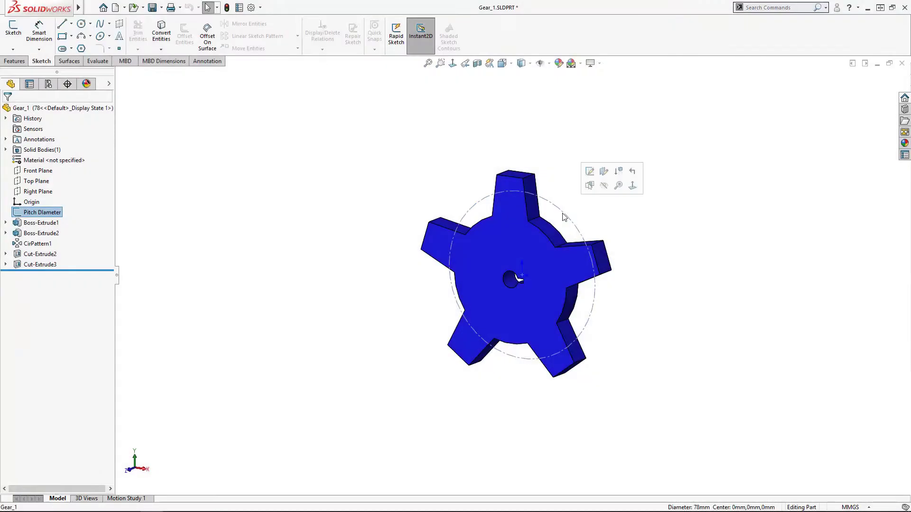
{"action": "left_click", "coordinate": [610, 300]}
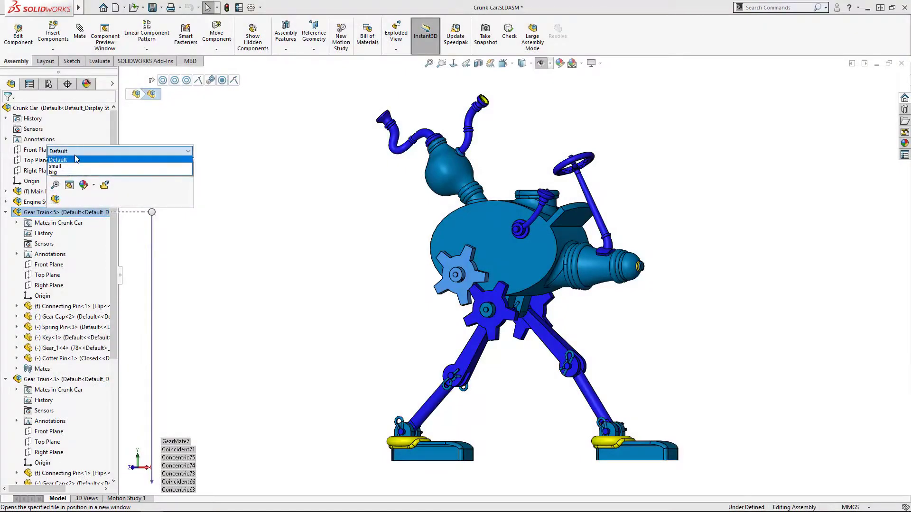
{"action": "left_click", "coordinate": [59, 166]}
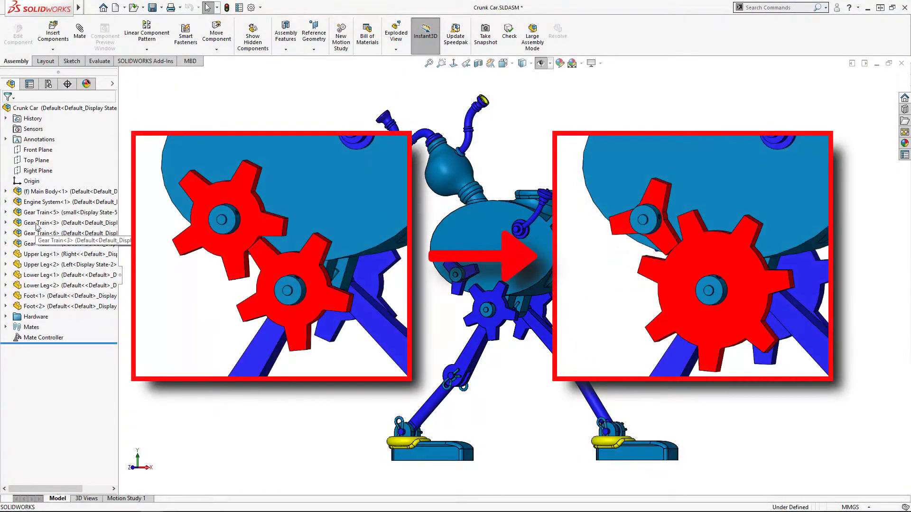
{"action": "left_click", "coordinate": [37, 223]}
{"action": "left_click", "coordinate": [59, 169]}
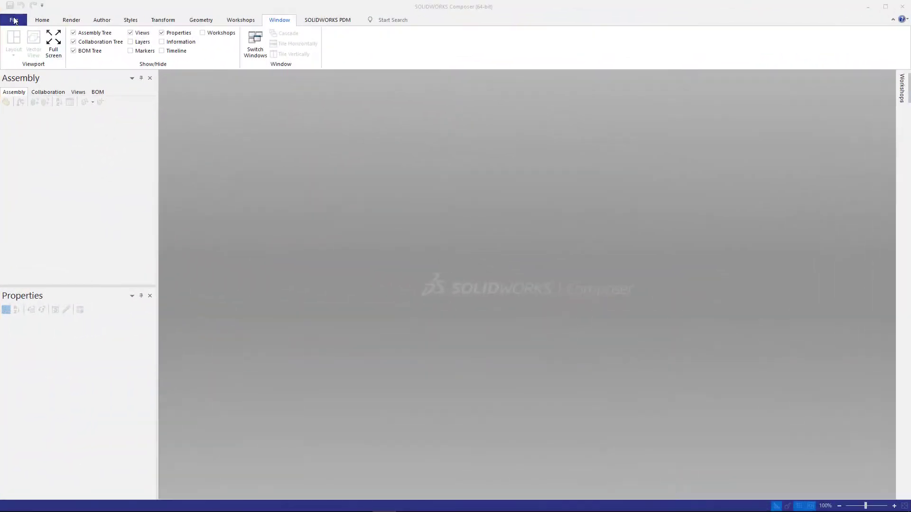
- Open the Crunk Car.SLDASM assembly in Composer
{"action": "left_click", "coordinate": [15, 20]}
{"action": "left_click", "coordinate": [23, 59]}
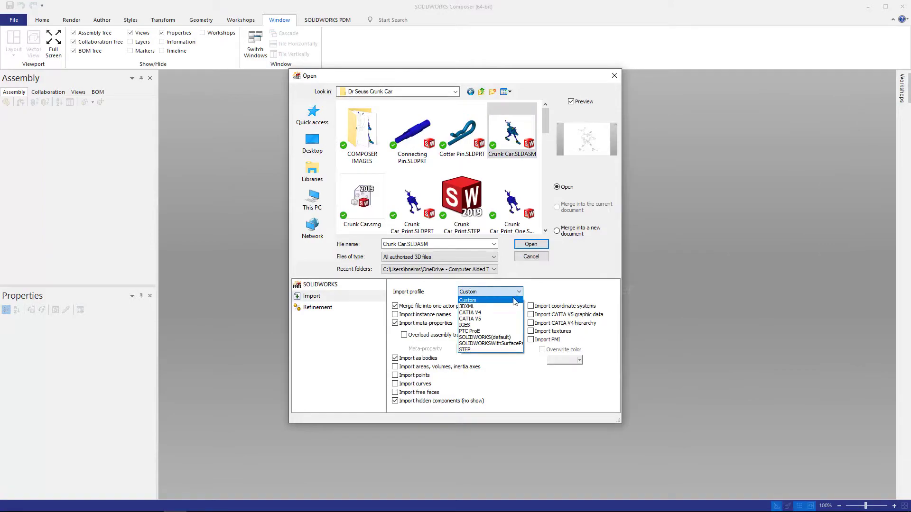
{"action": "left_click", "coordinate": [531, 244]}
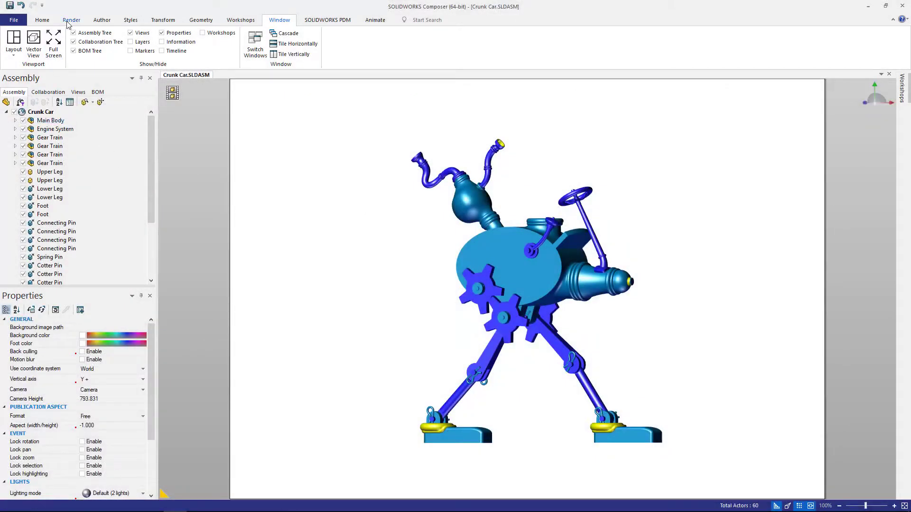
- Try the Shaded and coloured Illustration render modes, then settle on Technical line rendering
{"action": "left_click", "coordinate": [36, 90]}
{"action": "left_click", "coordinate": [14, 43]}
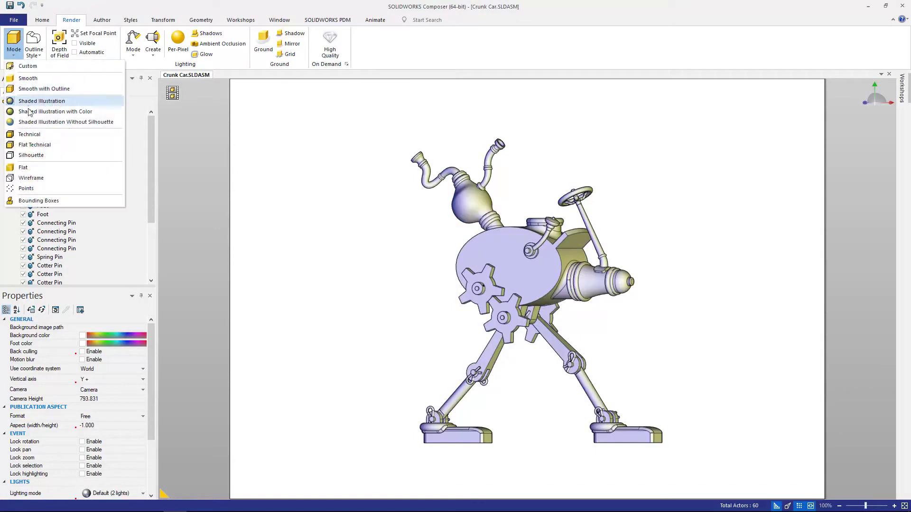
{"action": "left_click", "coordinate": [29, 79]}
{"action": "left_click", "coordinate": [14, 43]}
{"action": "left_click", "coordinate": [43, 145]}
{"action": "left_click", "coordinate": [14, 43]}
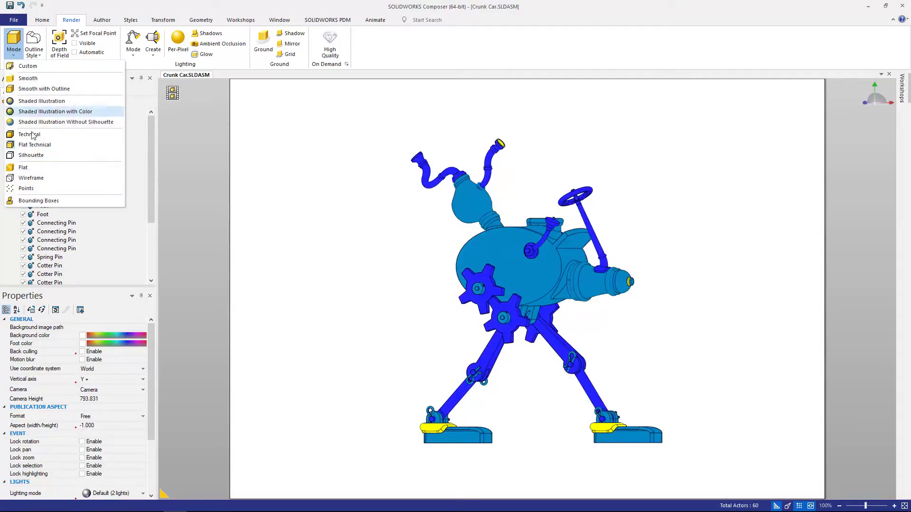
{"action": "left_click", "coordinate": [39, 155]}
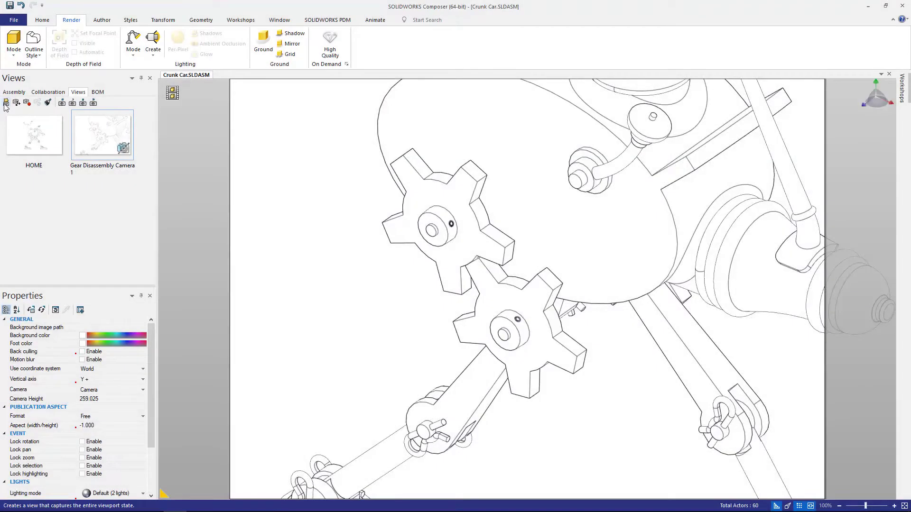
- Save a new view and translate the spring pin out of the gear
{"action": "left_click", "coordinate": [6, 103]}
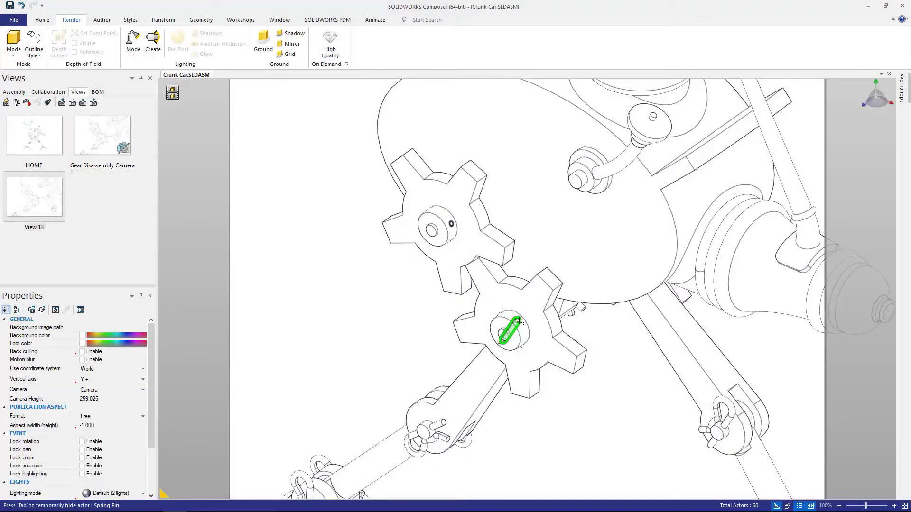
{"action": "left_click", "coordinate": [164, 20]}
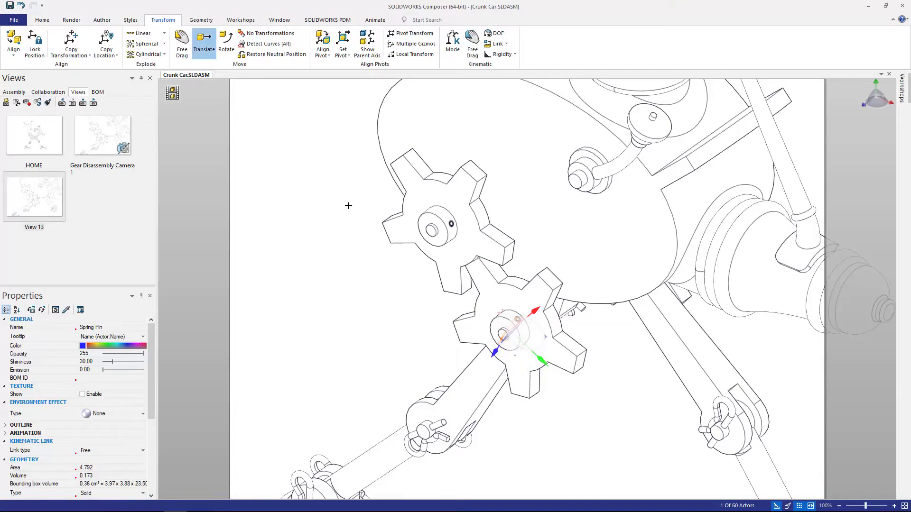
{"action": "left_click", "coordinate": [494, 352]}
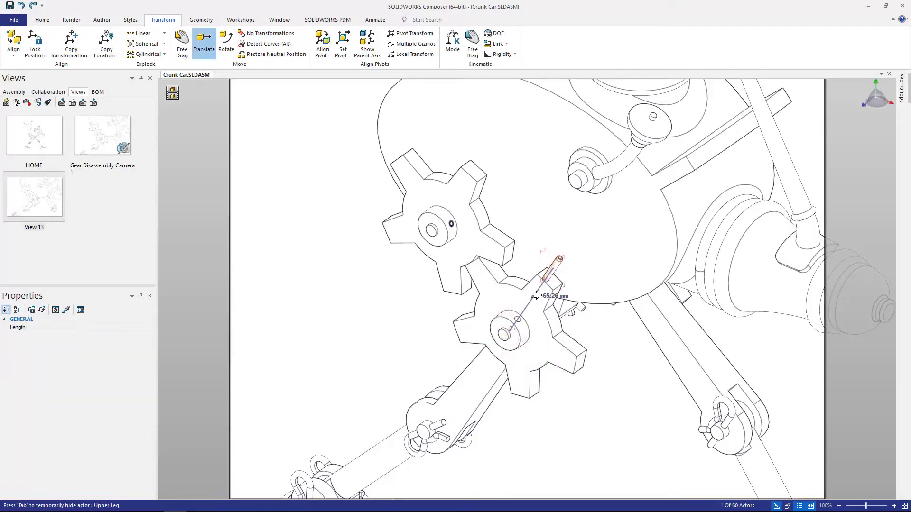
{"action": "left_click_drag", "start_coordinate": [536, 295], "coordinate": [536, 295]}
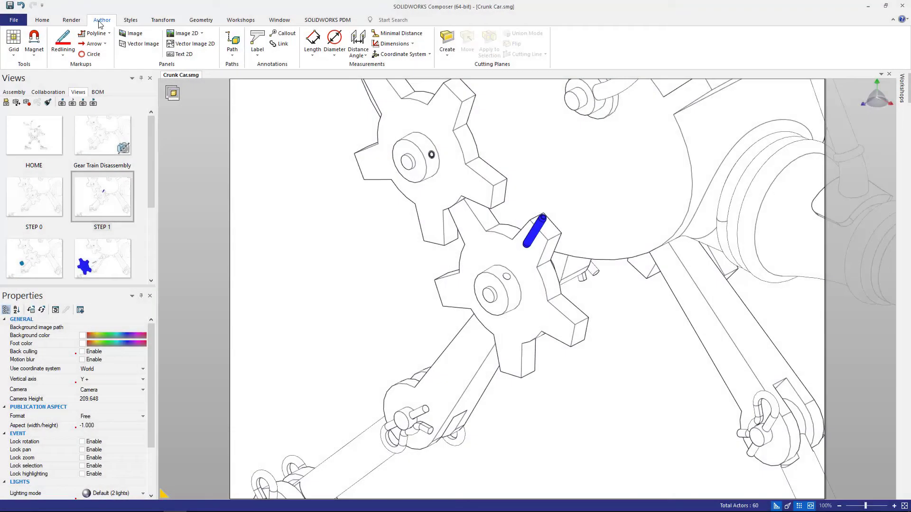
{"action": "left_click", "coordinate": [334, 53]}
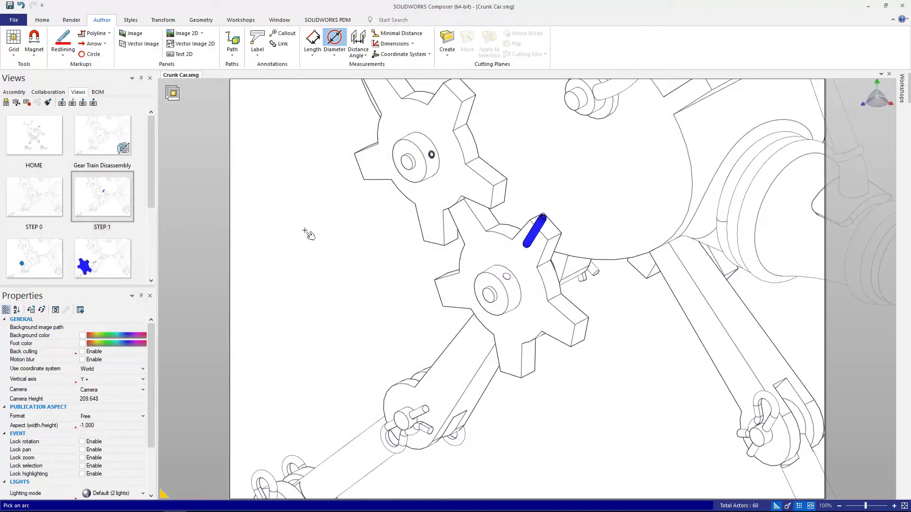
- Draw an arrow from the spring pin's end along its removal path
{"action": "left_click", "coordinate": [92, 44]}
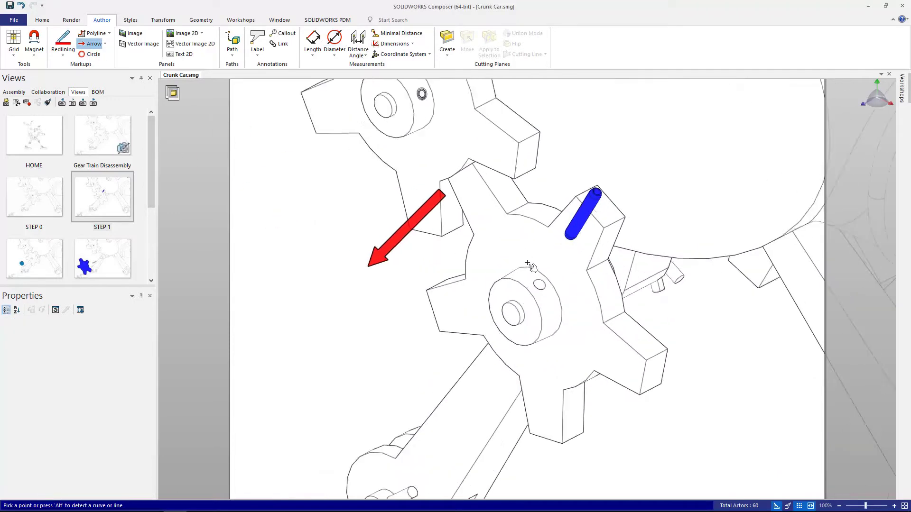
{"action": "scroll", "coordinate": [612, 199], "scroll_direction": "up", "scroll_amount": 8}
{"action": "left_click", "coordinate": [612, 199]}
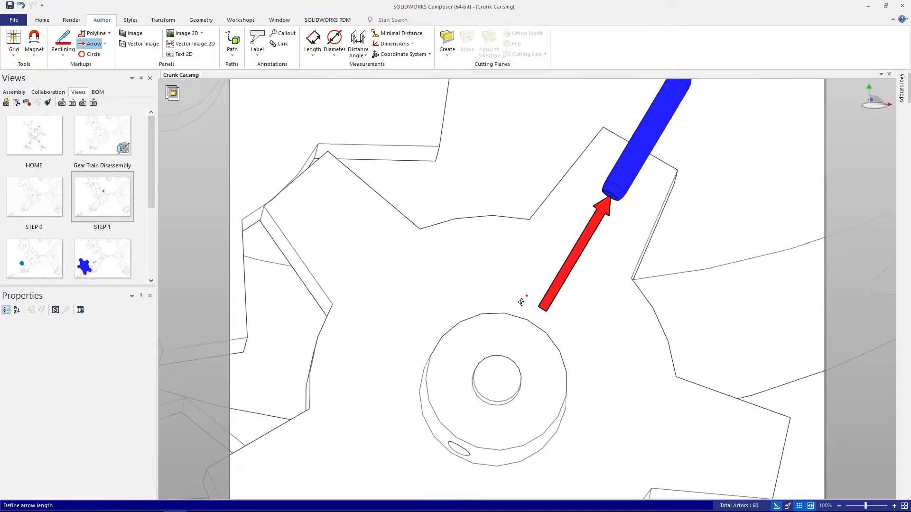
{"action": "left_click", "coordinate": [522, 352]}
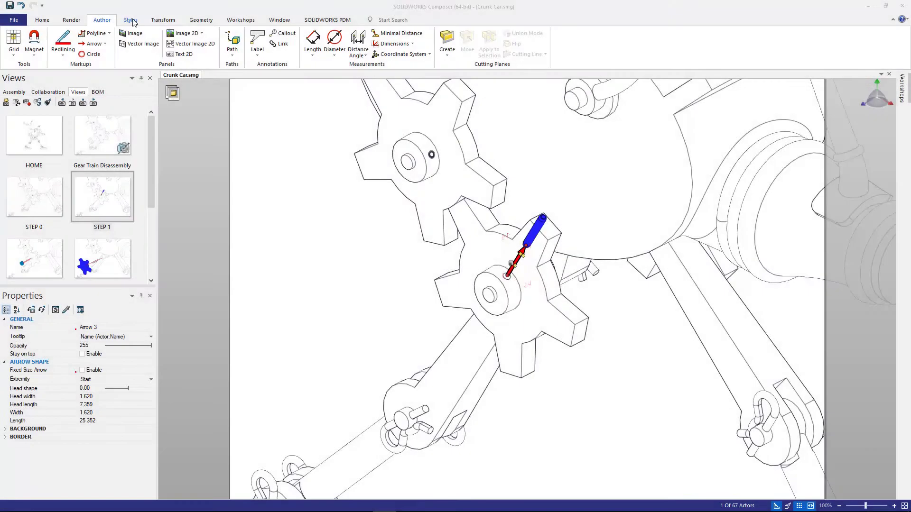
{"action": "left_click", "coordinate": [237, 21]}
- Create the OUR ARROWS style, update the STEP 2 view, and add an arrow on the blue gear
{"action": "left_click", "coordinate": [62, 41]}
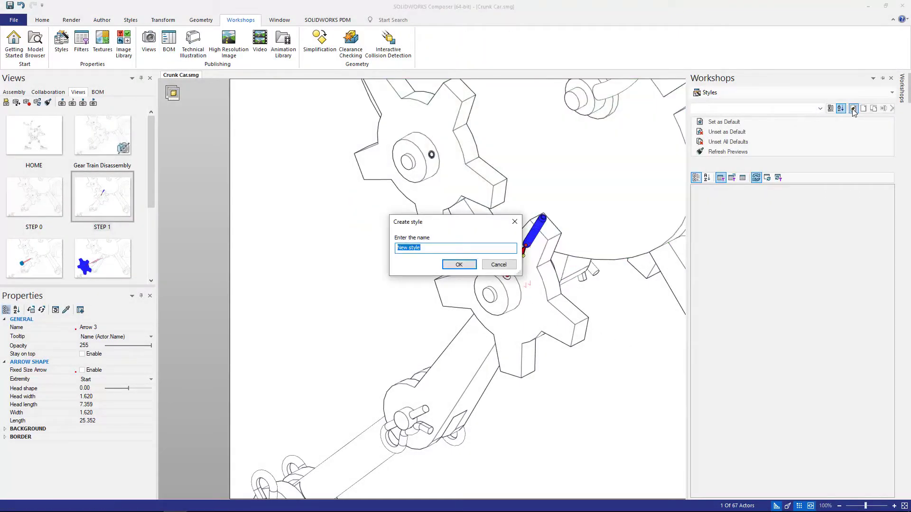
{"action": "key", "text": "Return"}
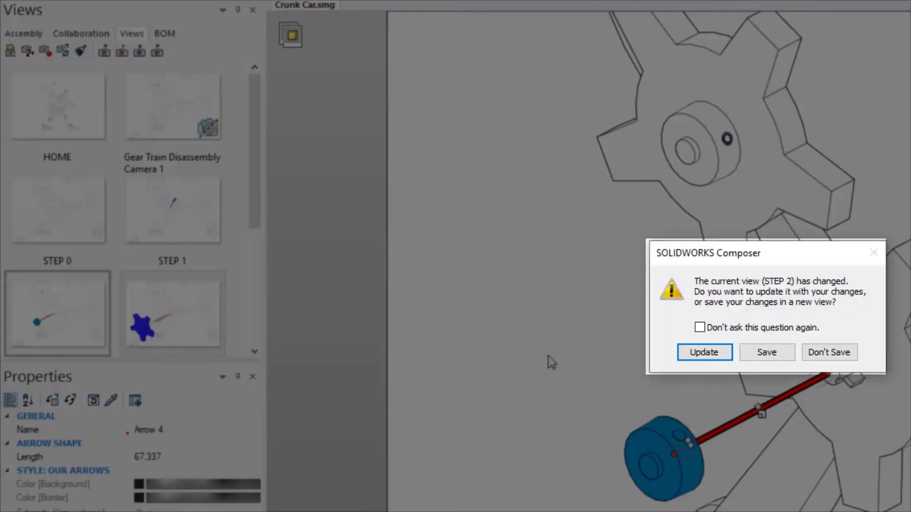
{"action": "left_click", "coordinate": [685, 352]}
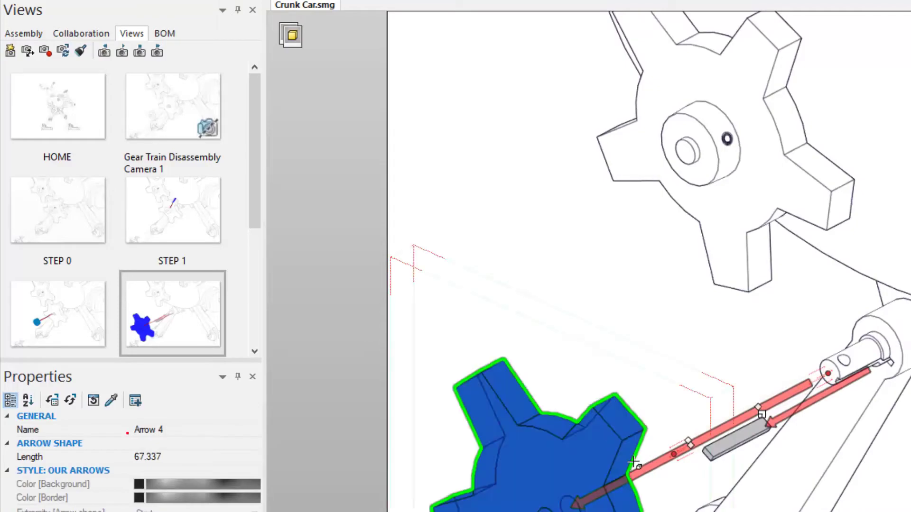
{"action": "left_click", "coordinate": [578, 500]}
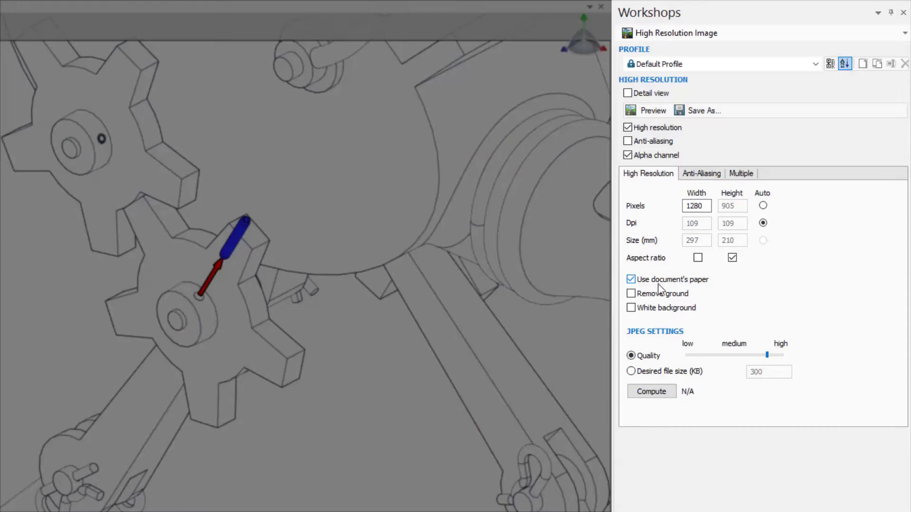
- Export every view as Crunk Car.jpg images into COMPOSER IMAGES, replacing the existing files
{"action": "left_click", "coordinate": [699, 175]}
{"action": "left_click", "coordinate": [741, 175]}
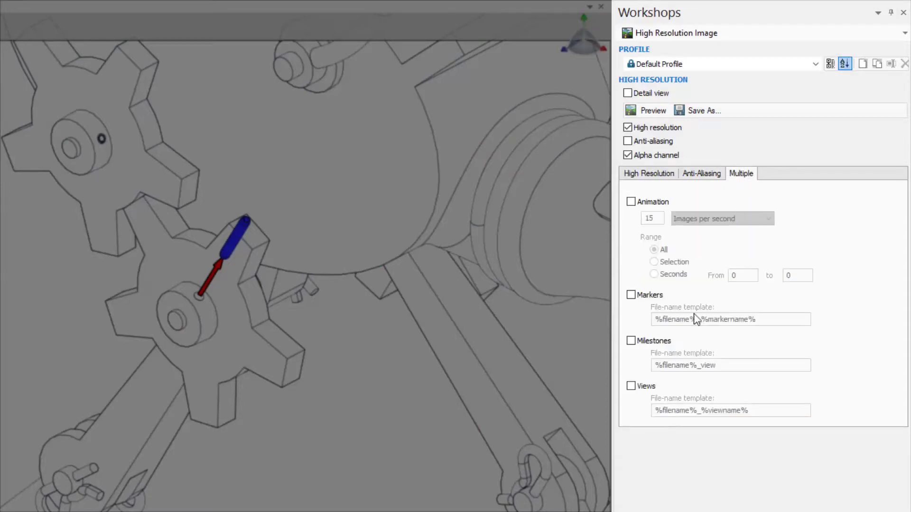
{"action": "left_click", "coordinate": [698, 110]}
{"action": "double_click", "coordinate": [136, 99]}
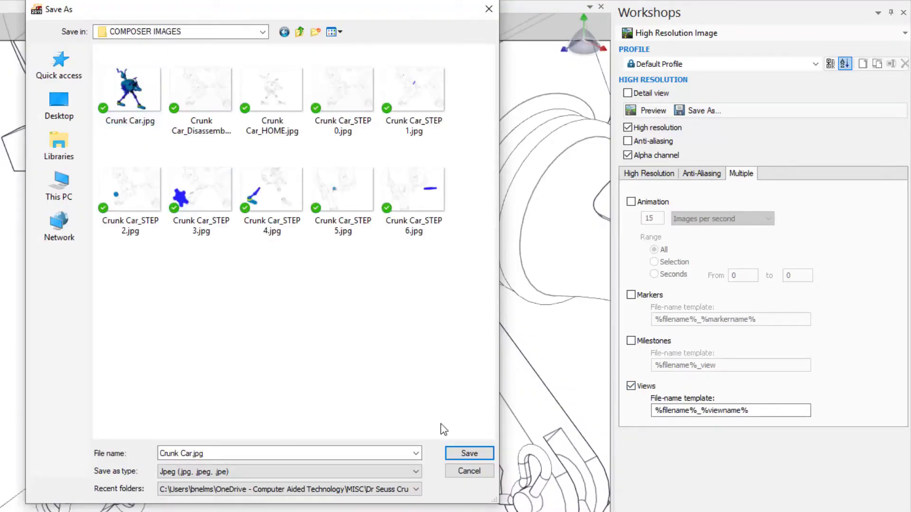
{"action": "left_click", "coordinate": [469, 454]}
{"action": "left_click", "coordinate": [301, 275]}
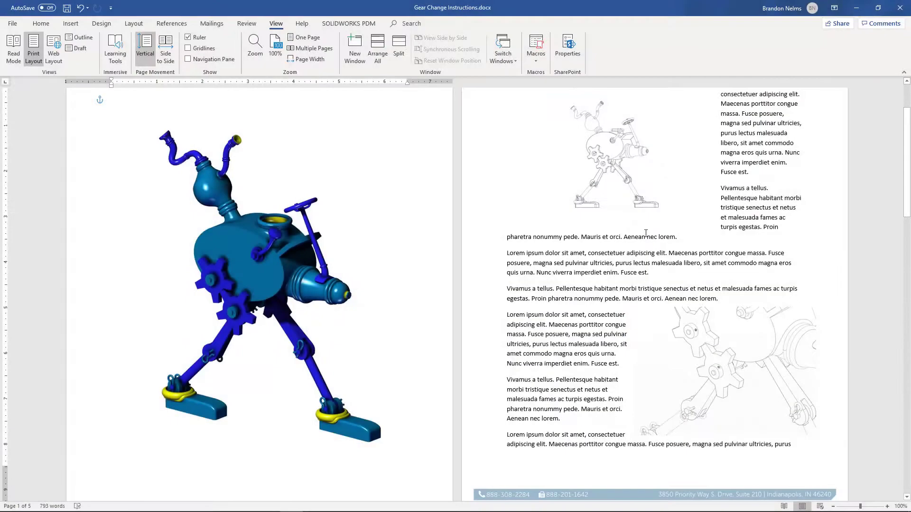
- Review the Gear Change Instructions pages, then export the technical illustration as Crunk Car.svg
{"action": "scroll", "coordinate": [645, 235], "scroll_direction": "down", "scroll_amount": 10}
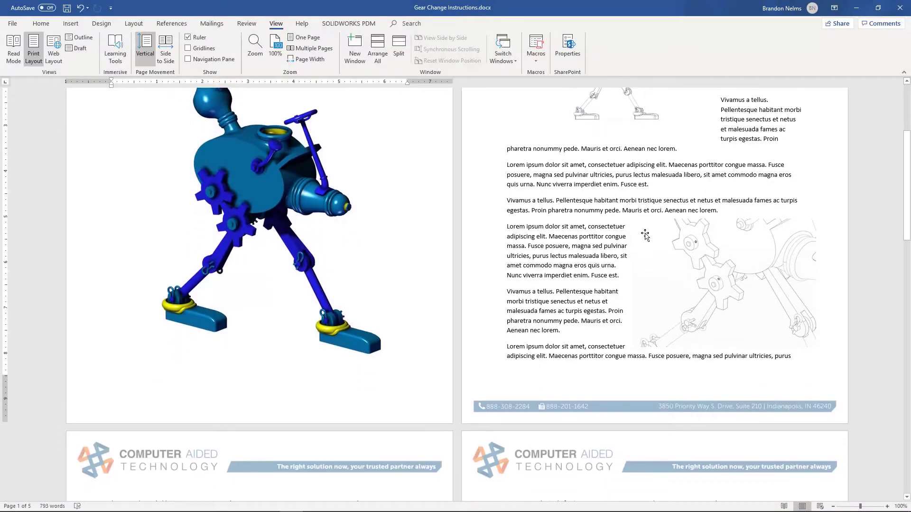
{"action": "scroll", "coordinate": [645, 235], "scroll_direction": "down", "scroll_amount": 10}
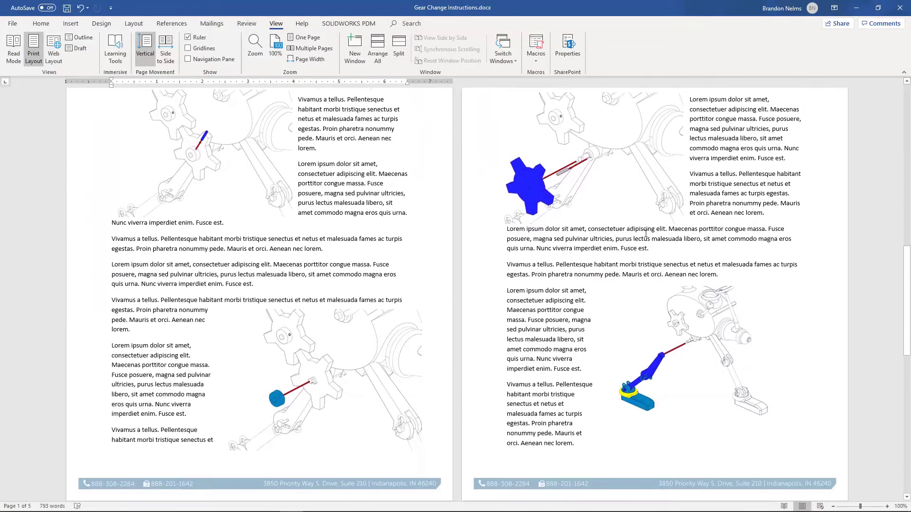
{"action": "scroll", "coordinate": [646, 235], "scroll_direction": "down", "scroll_amount": 10}
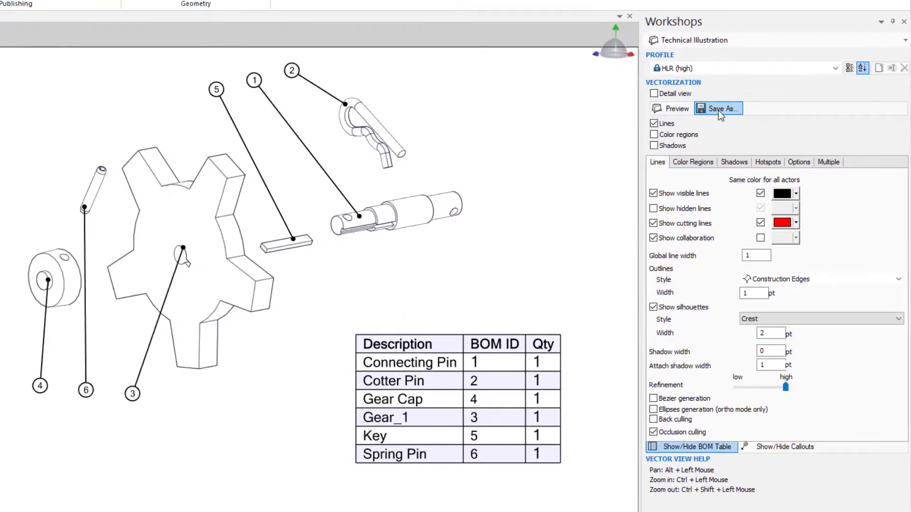
{"action": "left_click", "coordinate": [758, 143]}
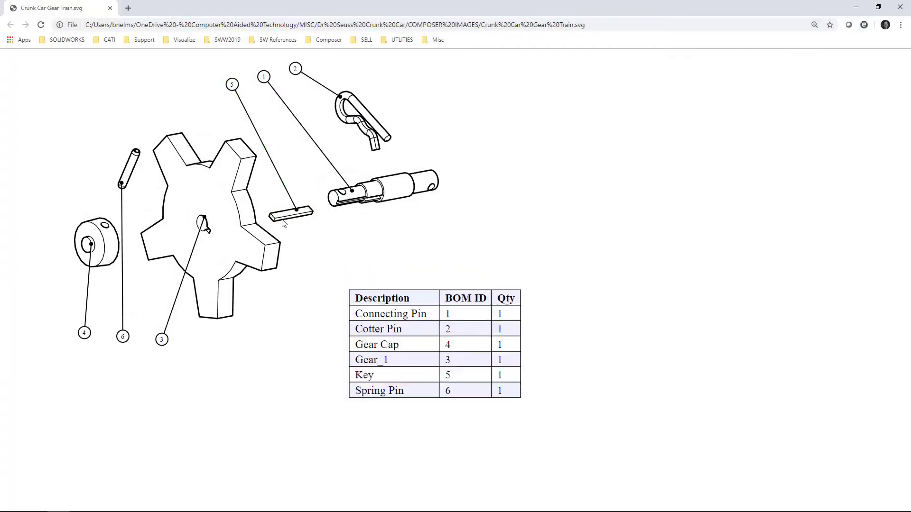
{"action": "scroll", "coordinate": [278, 221], "scroll_direction": "up", "scroll_amount": 7, "text": "ctrl"}
{"action": "scroll", "coordinate": [320, 219], "scroll_direction": "down", "scroll_amount": 5, "text": "ctrl"}
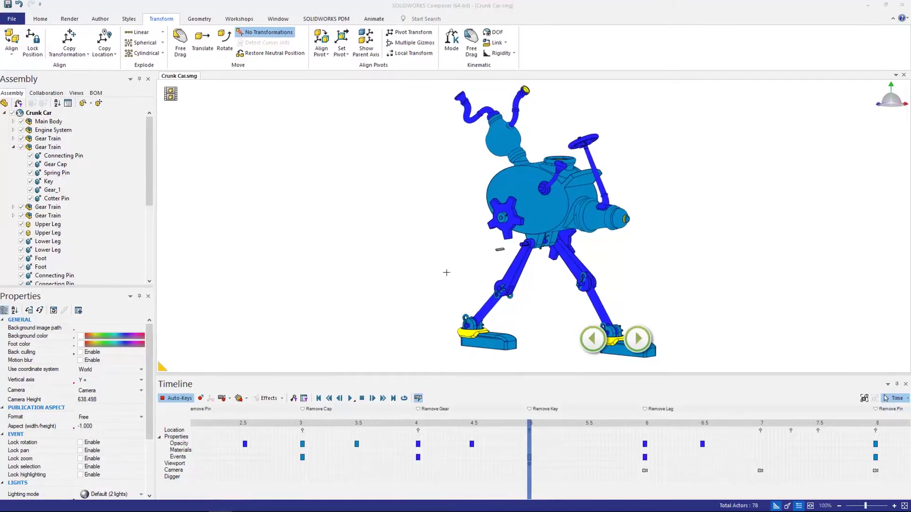
- At the Remove Leg marker, move the selected left leg parts down and away, then scrub to check
{"action": "left_click_drag", "start_coordinate": [446, 273], "coordinate": [517, 338]}
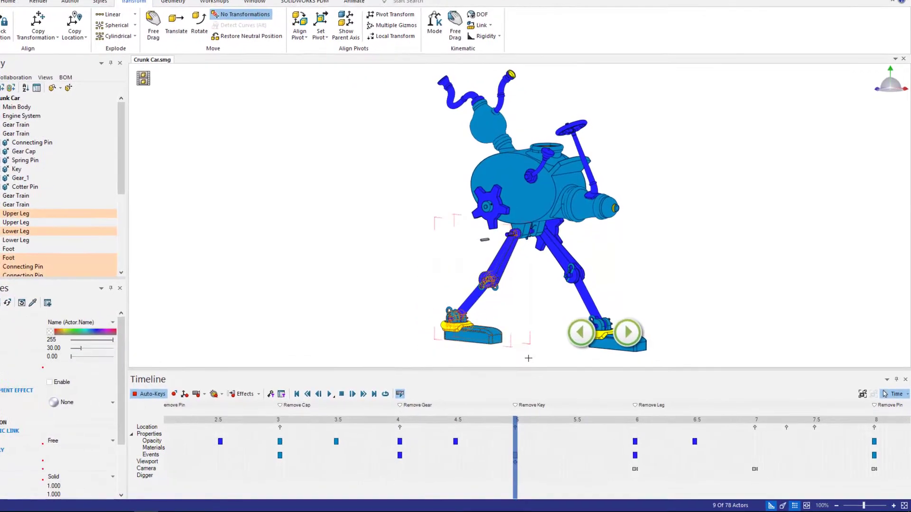
{"action": "left_click_drag", "start_coordinate": [485, 417], "coordinate": [612, 418]}
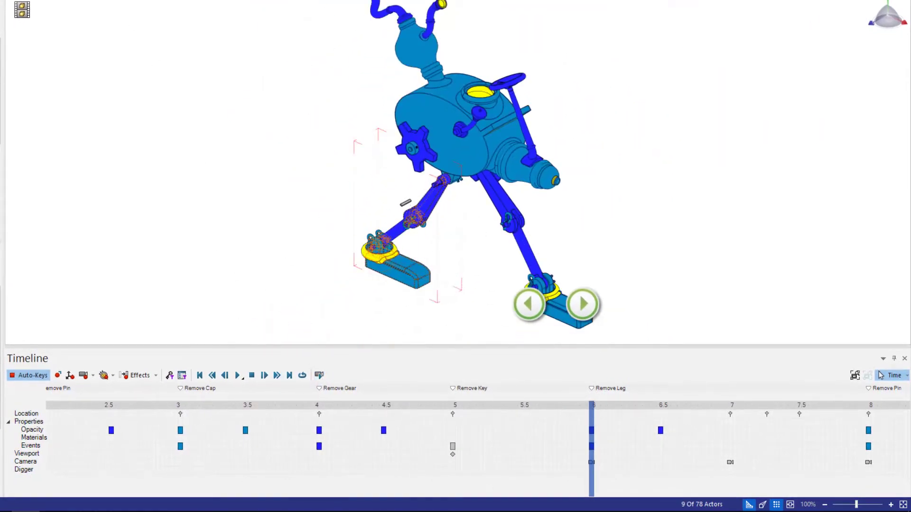
{"action": "left_click_drag", "start_coordinate": [368, 232], "coordinate": [315, 266]}
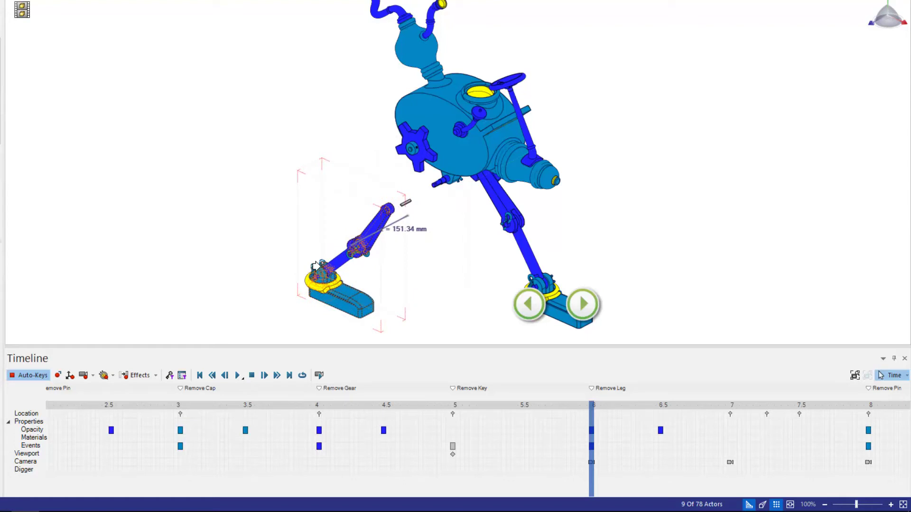
{"action": "left_click_drag", "start_coordinate": [591, 406], "coordinate": [523, 410]}
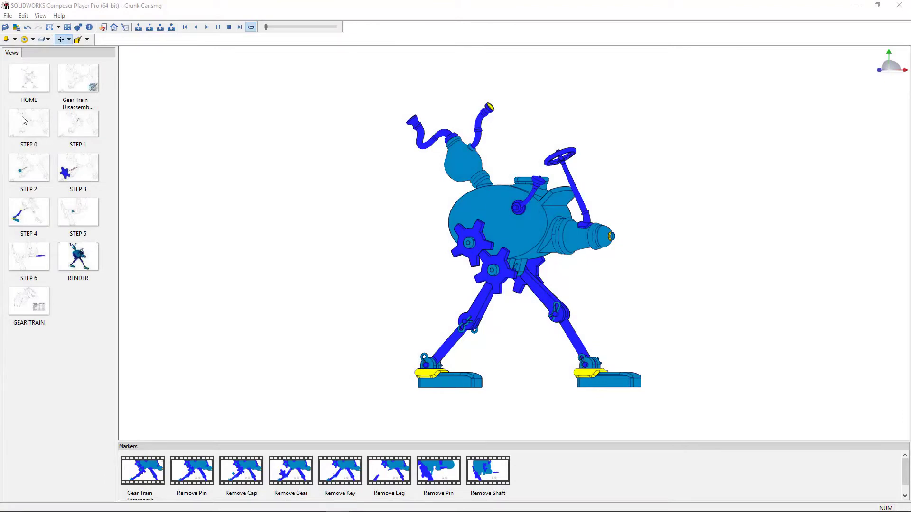
- Show the STEP 0 view, then switch to the STEP 1 view
{"action": "left_click", "coordinate": [23, 121]}
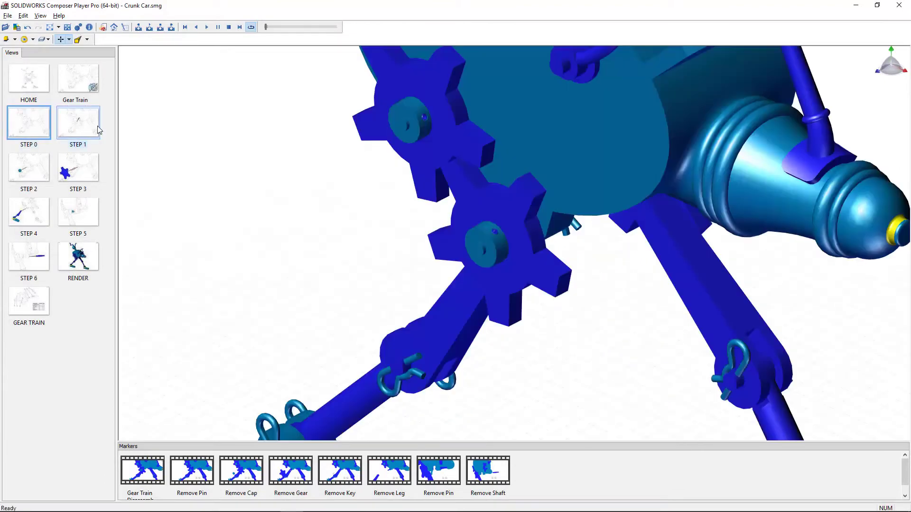
{"action": "left_click", "coordinate": [99, 130]}
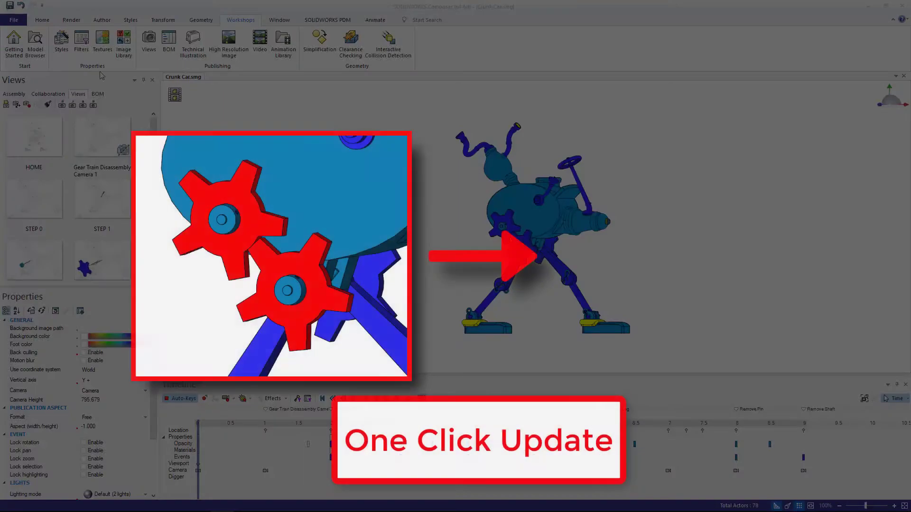
- Update the model from the changed SOLIDWORKS design and show the STEP 0 view
{"action": "left_click", "coordinate": [8, 21]}
{"action": "left_click", "coordinate": [31, 78]}
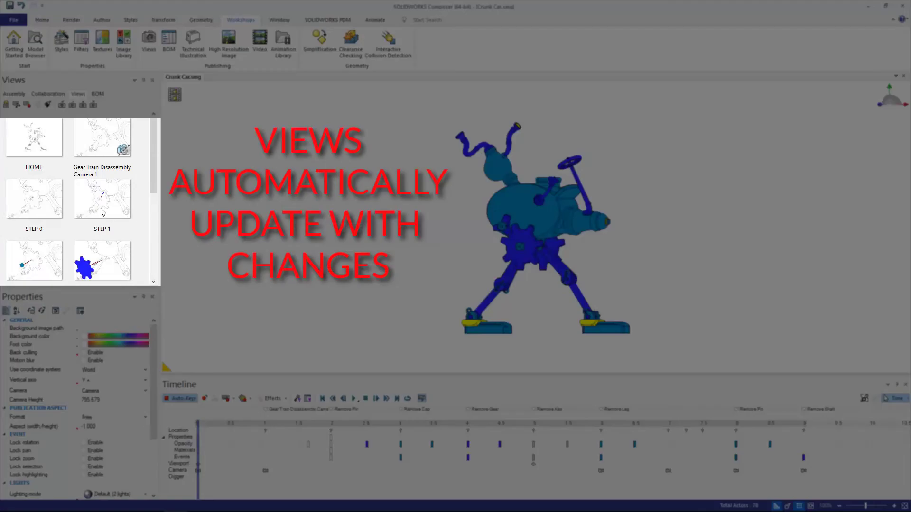
{"action": "left_click", "coordinate": [47, 199]}
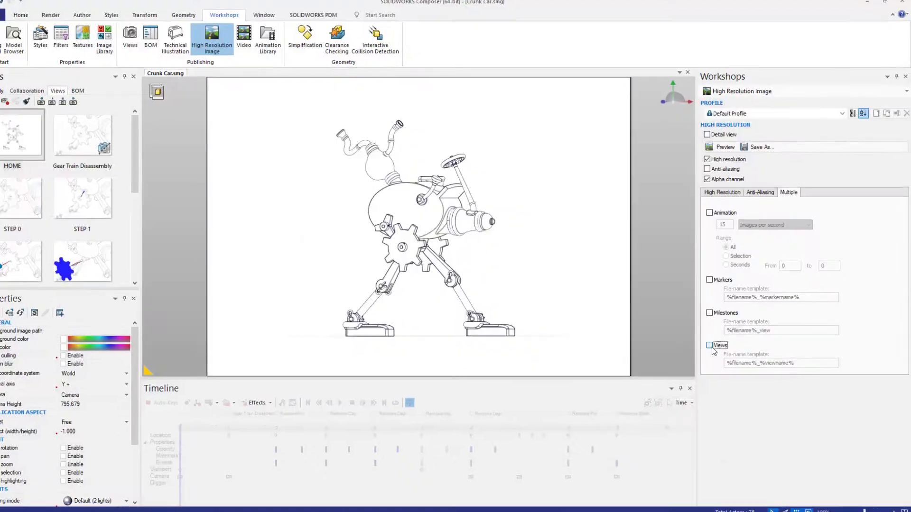
- Re-export all view images into COMPOSER IMAGES, replacing the old ones, and review Word's refreshed pictures
{"action": "left_click", "coordinate": [710, 346]}
{"action": "left_click", "coordinate": [756, 146]}
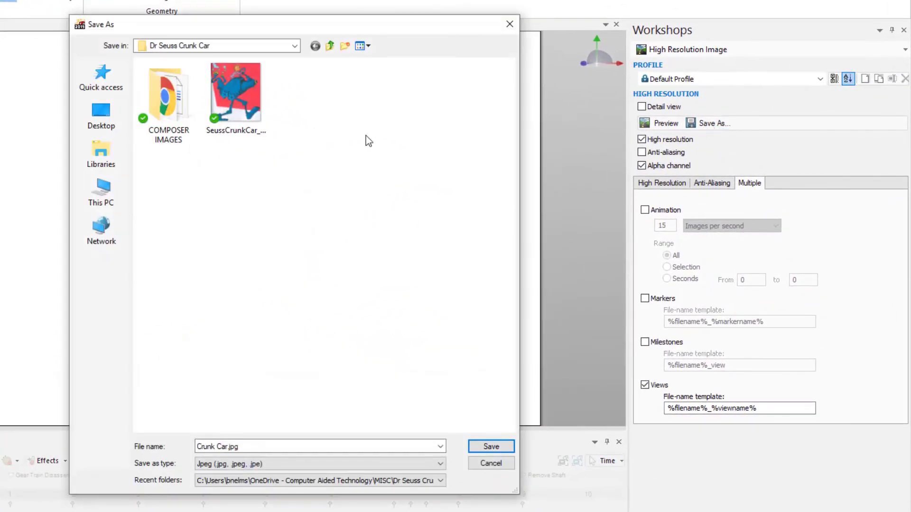
{"action": "double_click", "coordinate": [169, 97]}
{"action": "left_click", "coordinate": [491, 447]}
{"action": "left_click", "coordinate": [326, 275]}
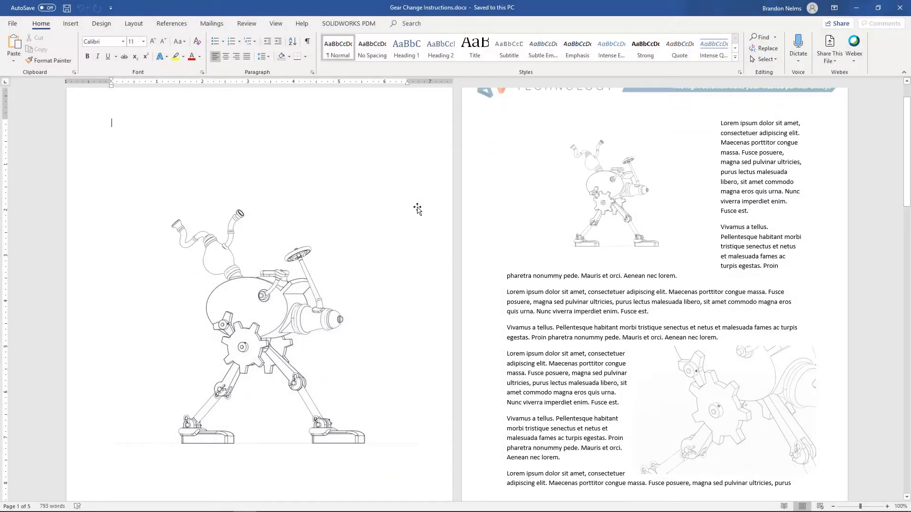
{"action": "scroll", "coordinate": [417, 209], "scroll_direction": "down", "scroll_amount": 10}
{"action": "scroll", "coordinate": [417, 209], "scroll_direction": "down", "scroll_amount": 10}
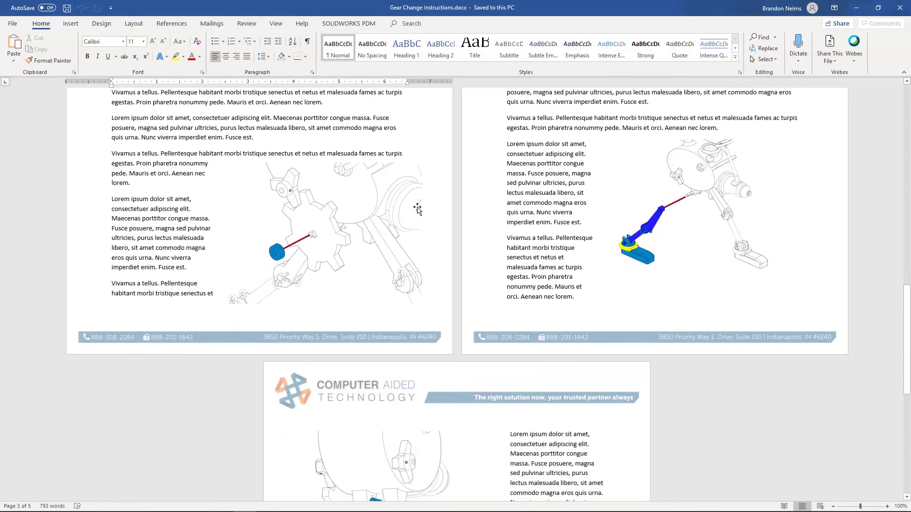
{"action": "scroll", "coordinate": [417, 208], "scroll_direction": "down", "scroll_amount": 8}
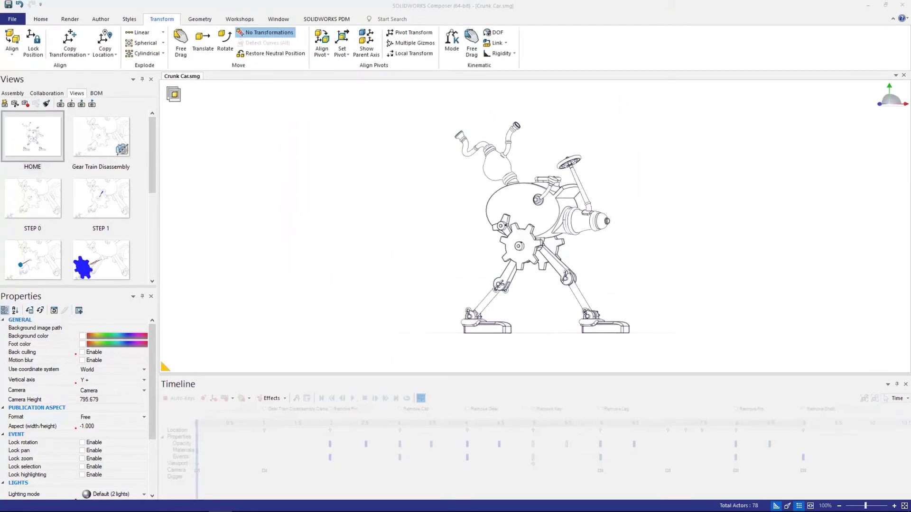
- Play the disassembly animation, rewind to the start, and play it again
{"action": "left_click", "coordinate": [352, 398]}
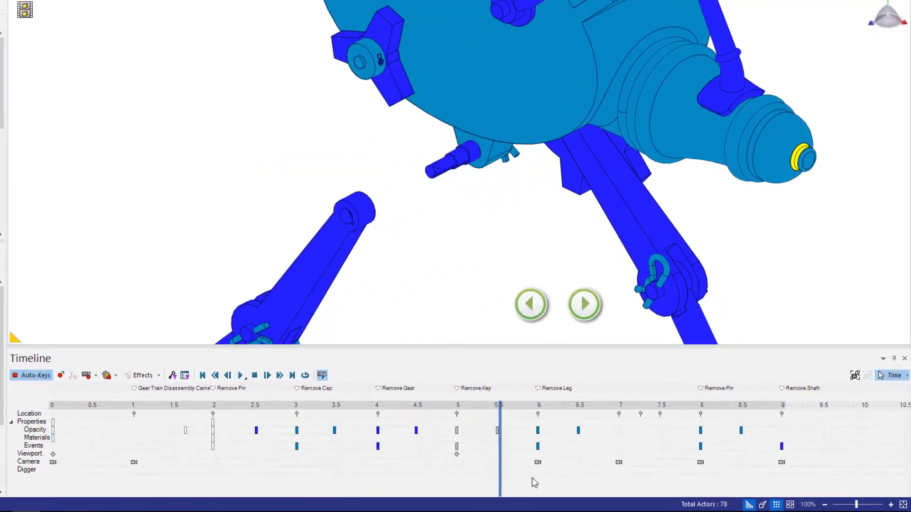
{"action": "left_click_drag", "start_coordinate": [499, 405], "coordinate": [71, 405]}
{"action": "left_click", "coordinate": [240, 375]}
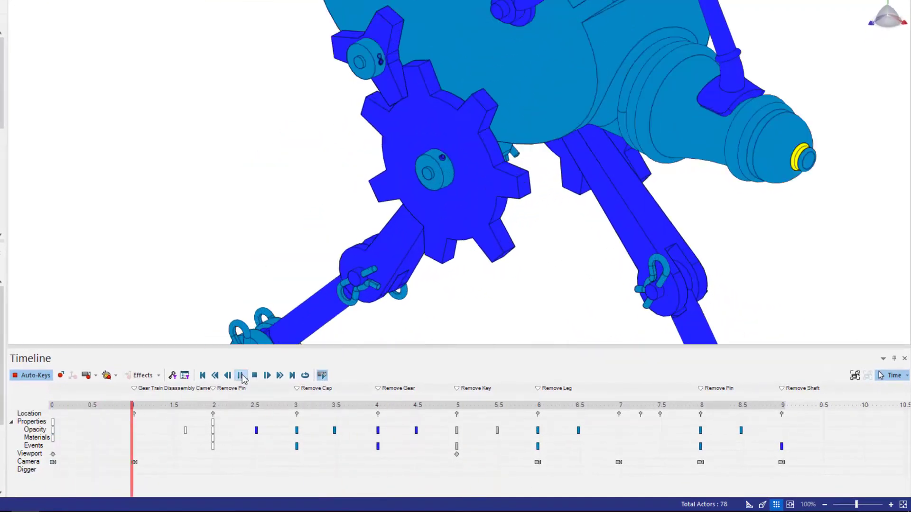